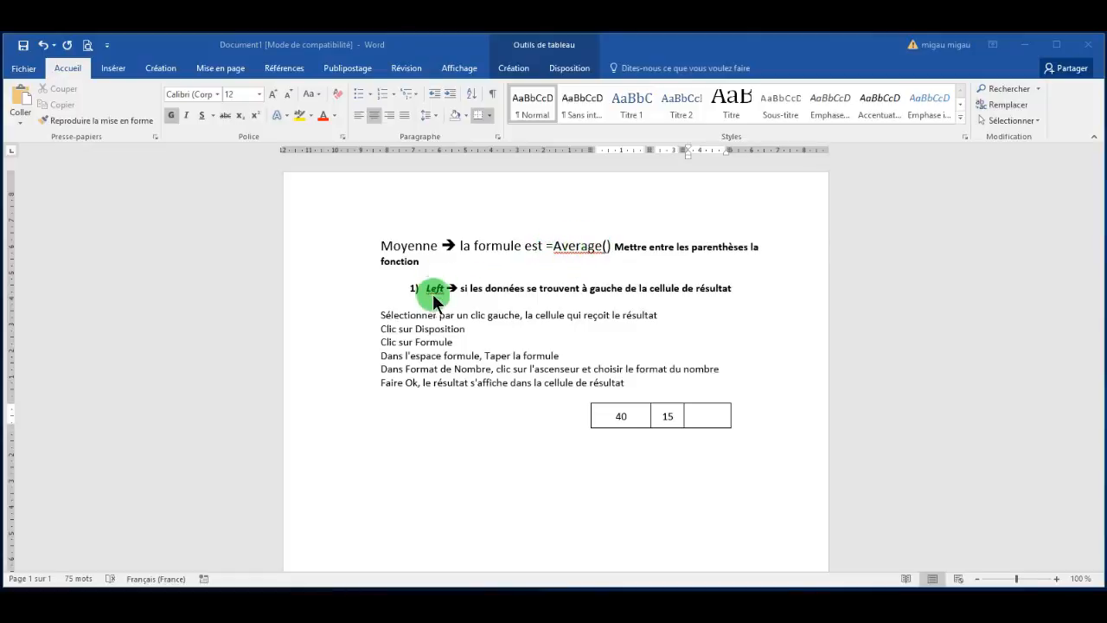
- Insert the formula =AVERAGE(Left) with number format # ##0,00 in the empty last cell of the table row
{"action": "left_click", "coordinate": [694, 412]}
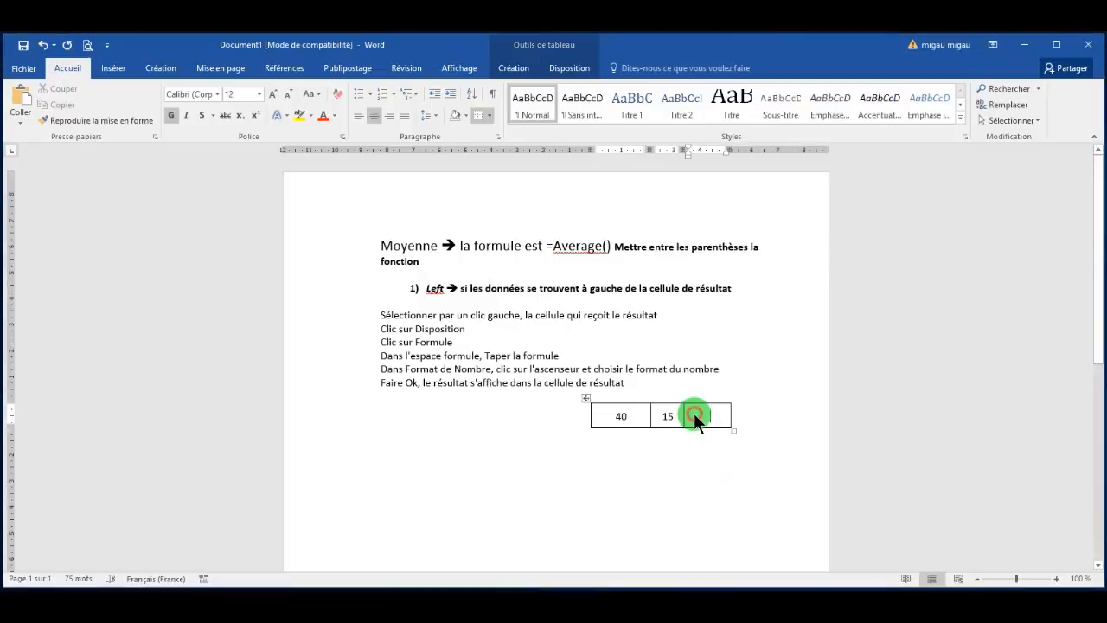
{"action": "left_click", "coordinate": [571, 69]}
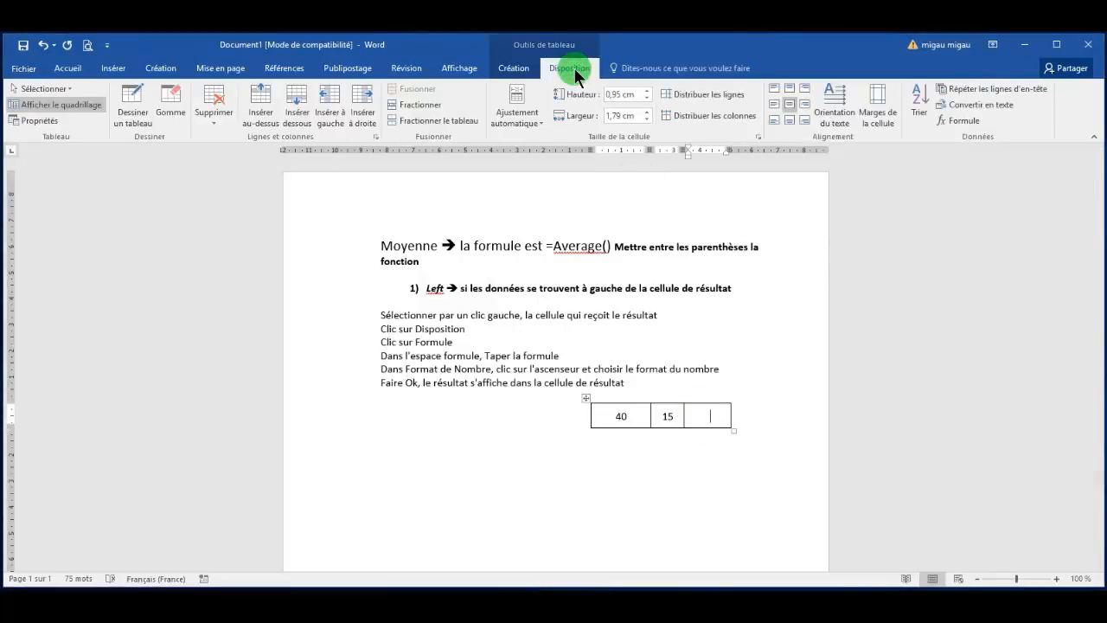
{"action": "left_click", "coordinate": [965, 121]}
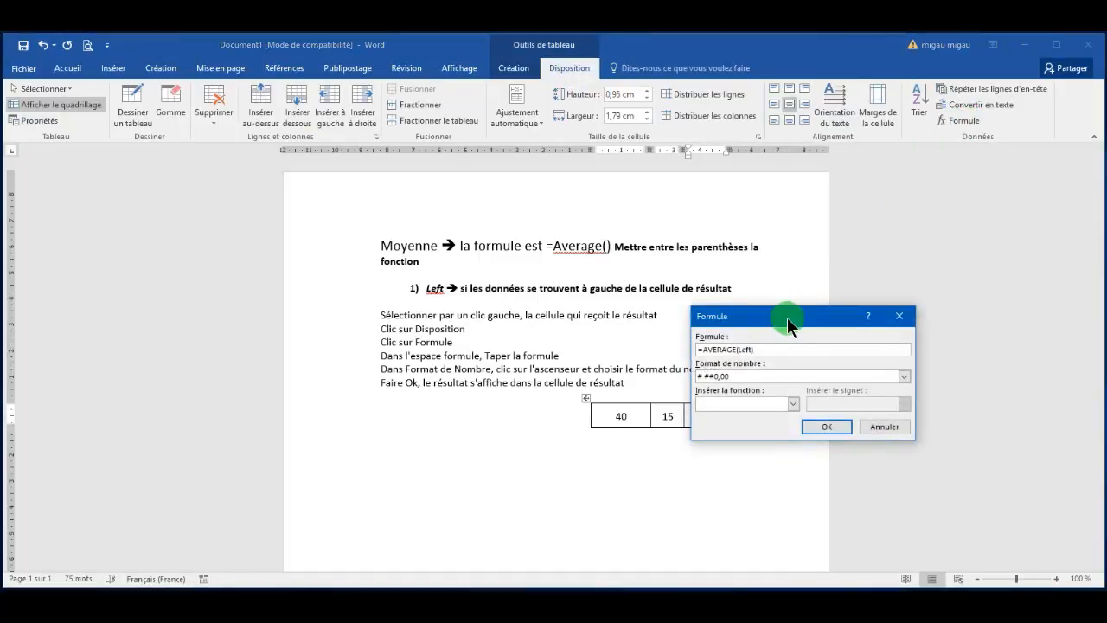
{"action": "left_click_drag", "start_coordinate": [790, 324], "coordinate": [452, 419]}
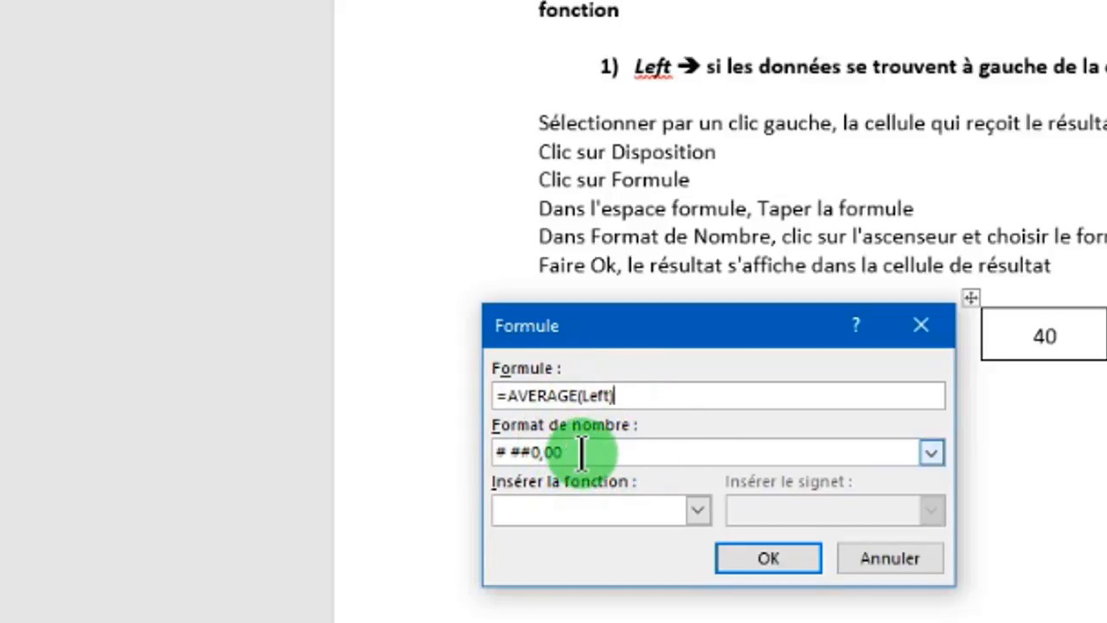
{"action": "left_click", "coordinate": [770, 556]}
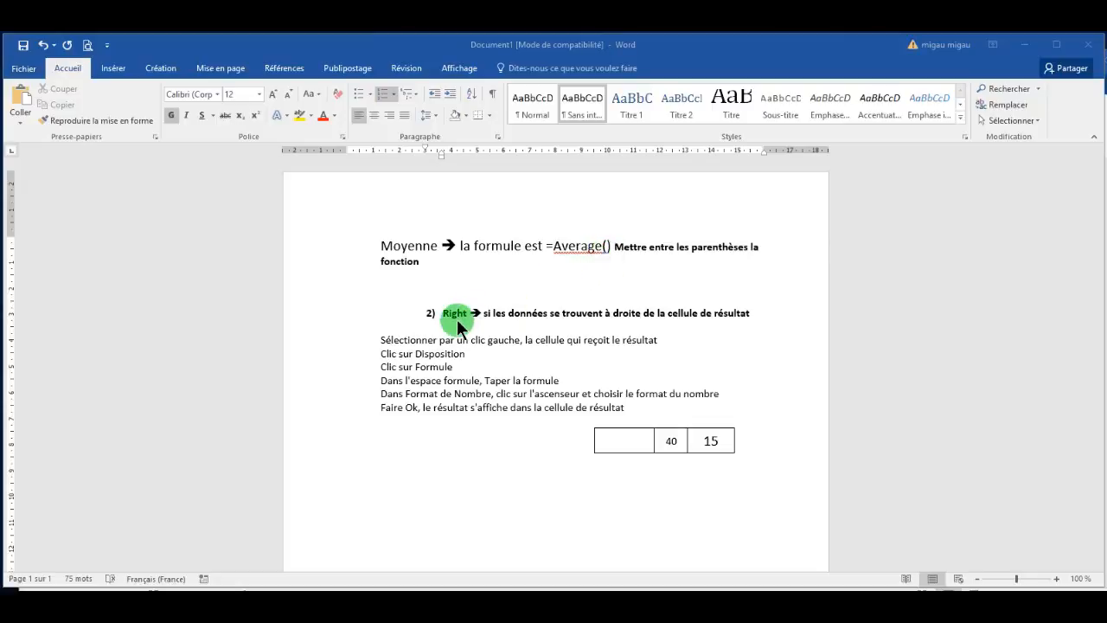
- Insert the formula =AVERAGE(Right) with number format # ##0,00 in the empty first cell of the table row
{"action": "left_click", "coordinate": [608, 441]}
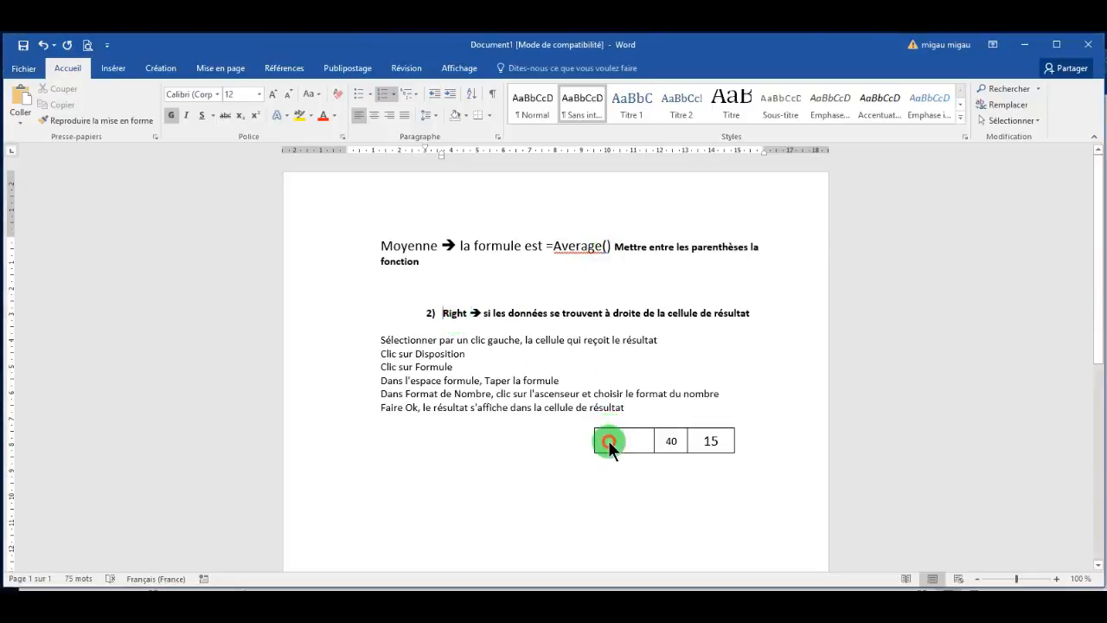
{"action": "left_click", "coordinate": [608, 441]}
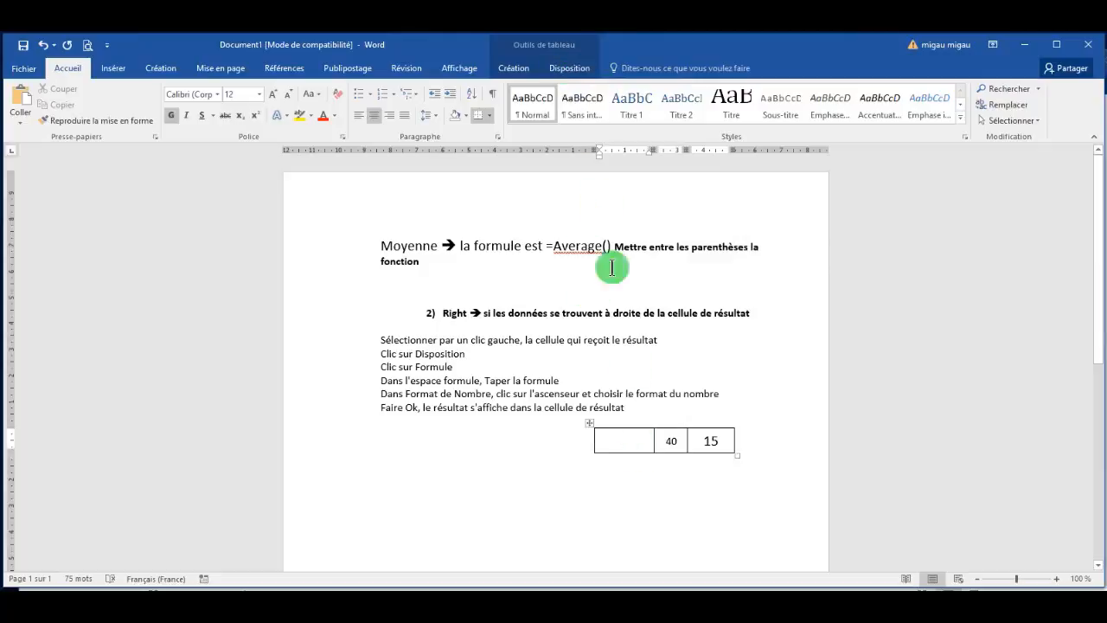
{"action": "left_click", "coordinate": [570, 69]}
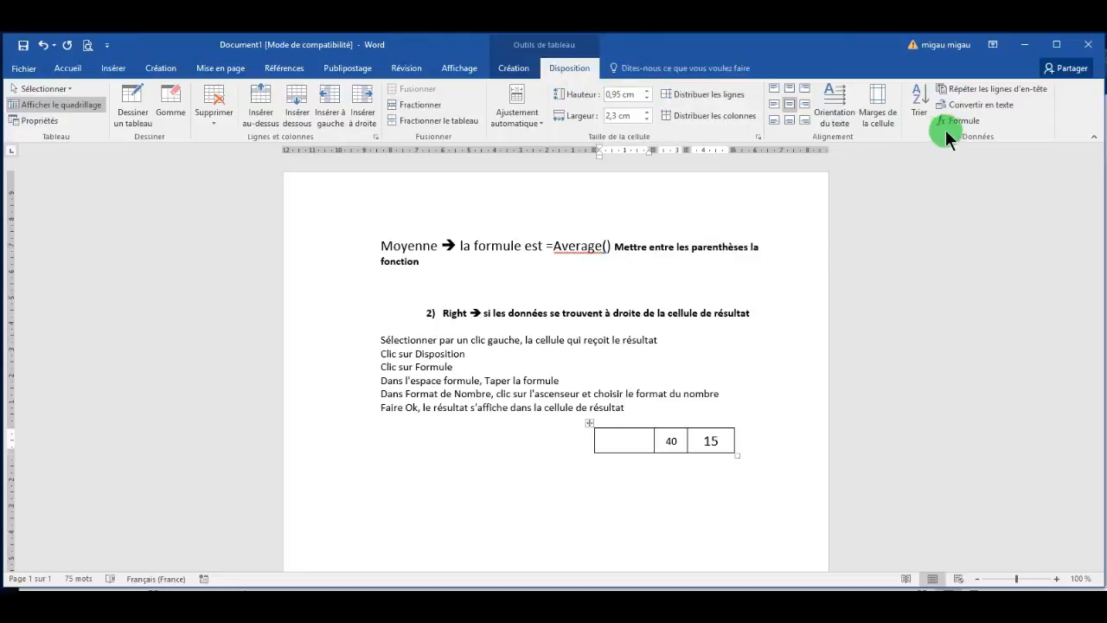
{"action": "left_click", "coordinate": [975, 125]}
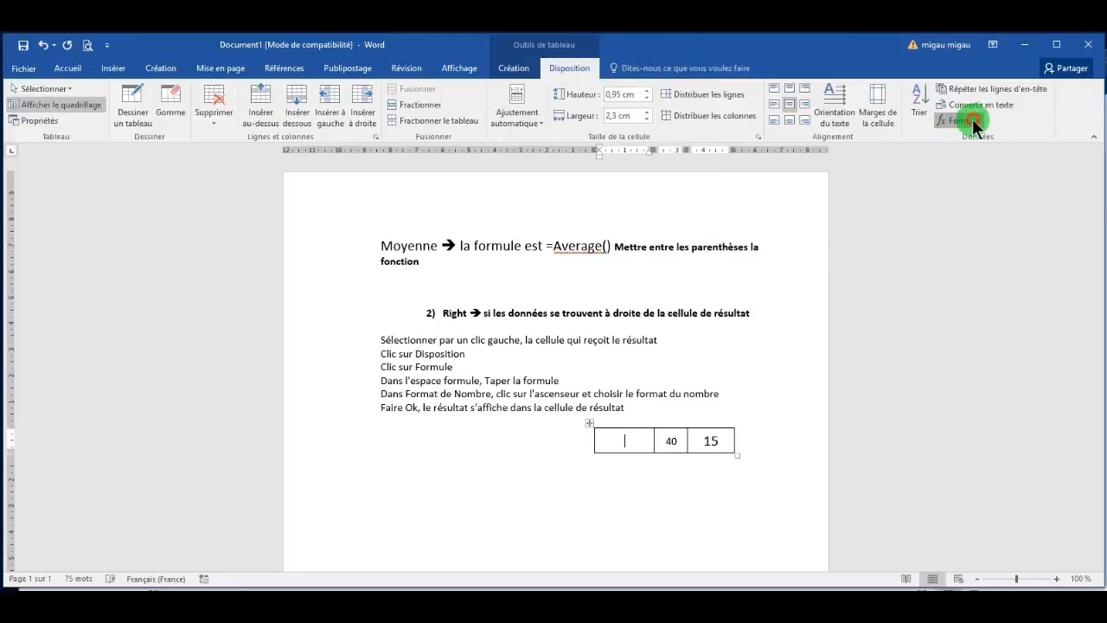
{"action": "left_click_drag", "start_coordinate": [475, 406], "coordinate": [469, 435]}
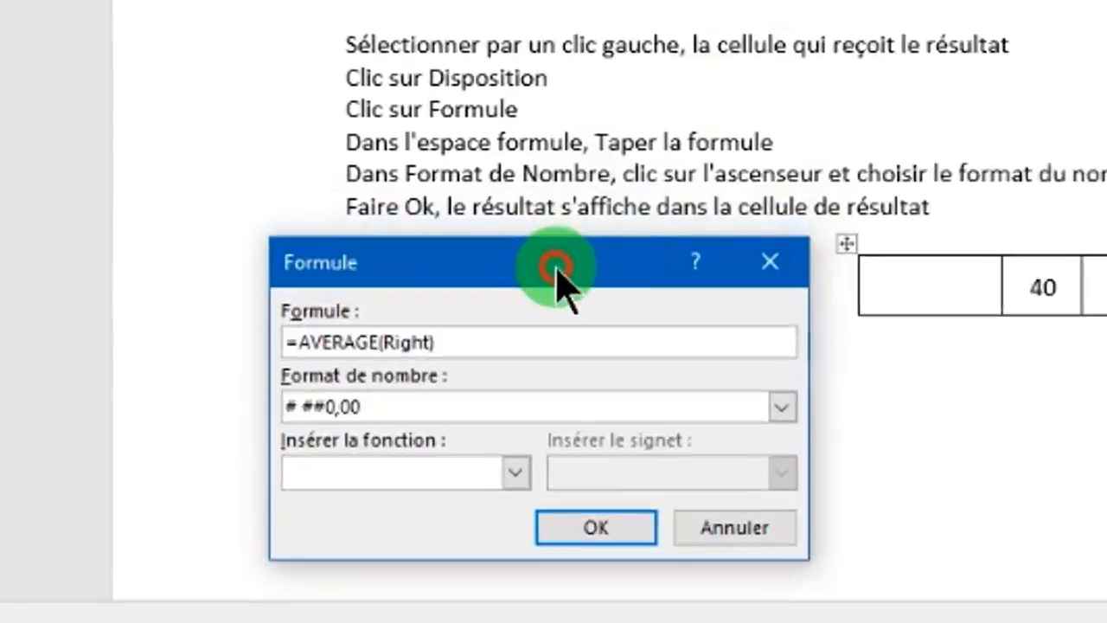
{"action": "left_click_drag", "start_coordinate": [555, 269], "coordinate": [567, 277]}
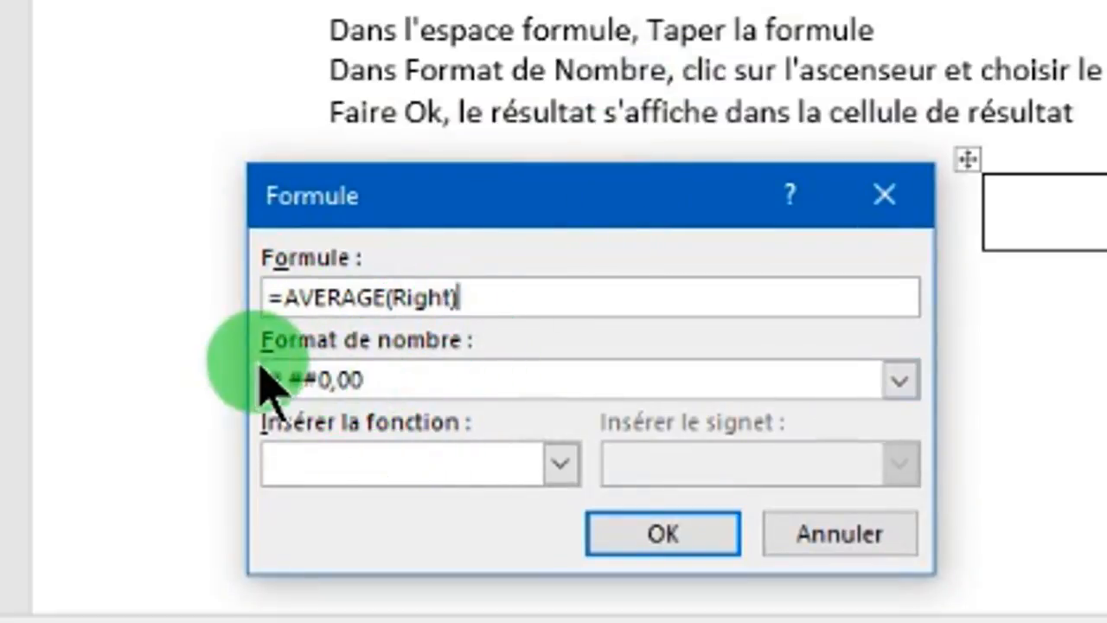
{"action": "left_click", "coordinate": [694, 543]}
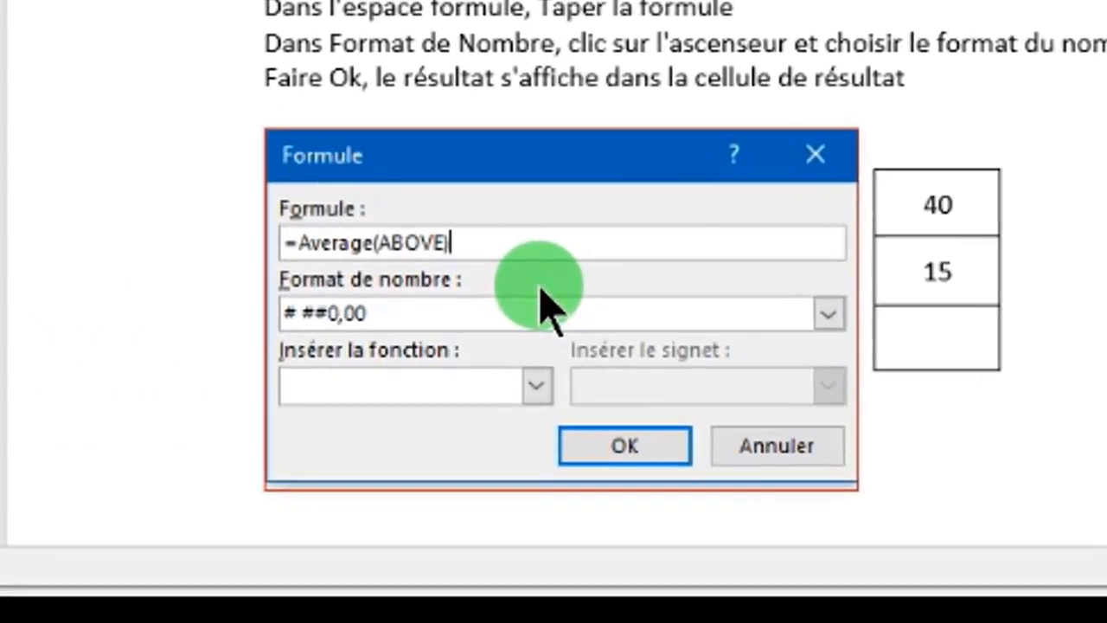
- Delete the picture of the Formule dialog placed beside the vertical table
{"action": "left_click", "coordinate": [541, 291]}
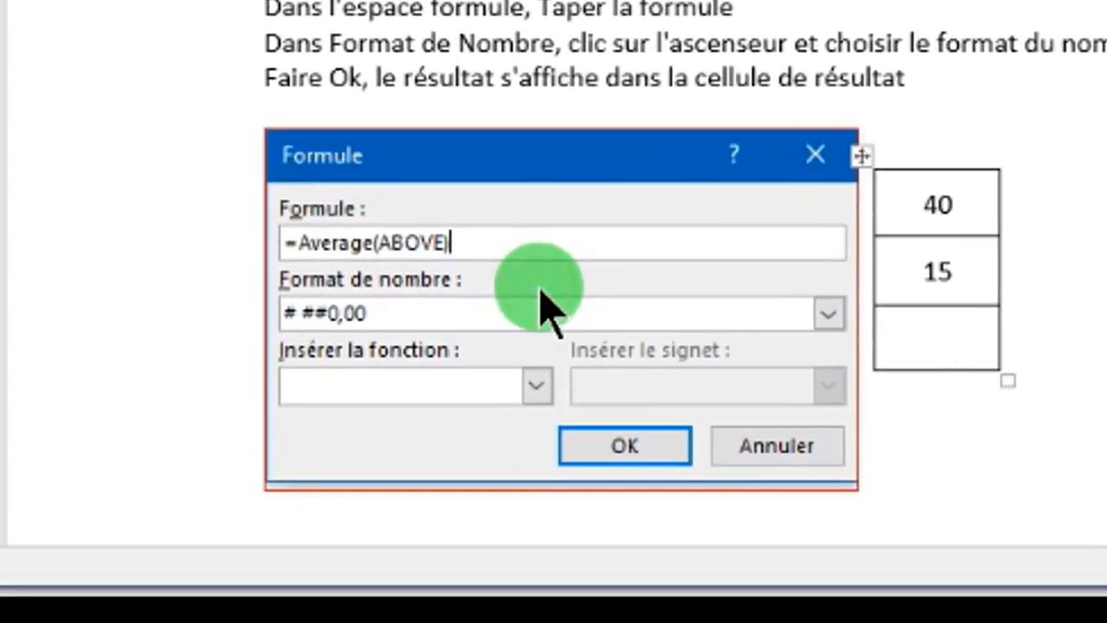
{"action": "left_click", "coordinate": [623, 289]}
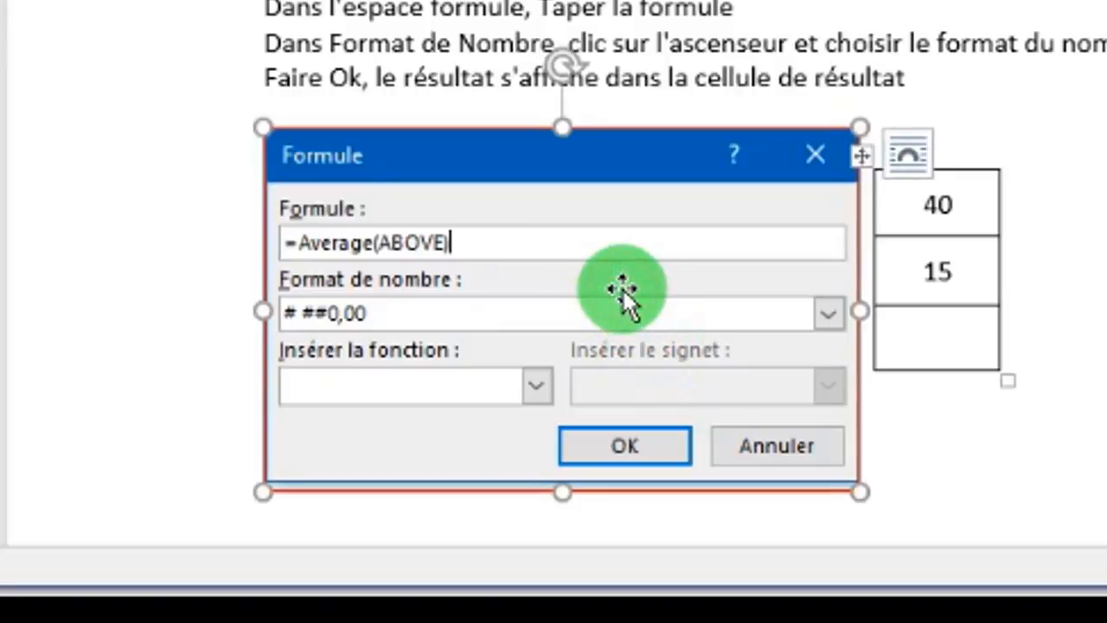
{"action": "key", "text": "Delete"}
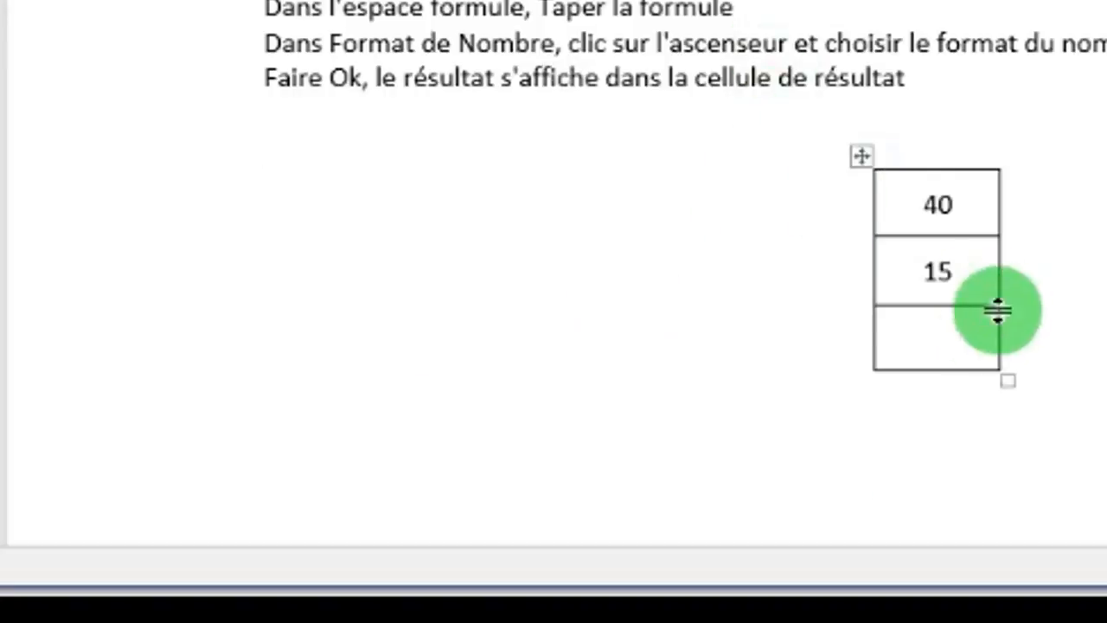
- Insert the formula =Average(ABOVE) with number format # ##0,00 in the empty bottom cell of the vertical table
{"action": "left_click", "coordinate": [928, 338]}
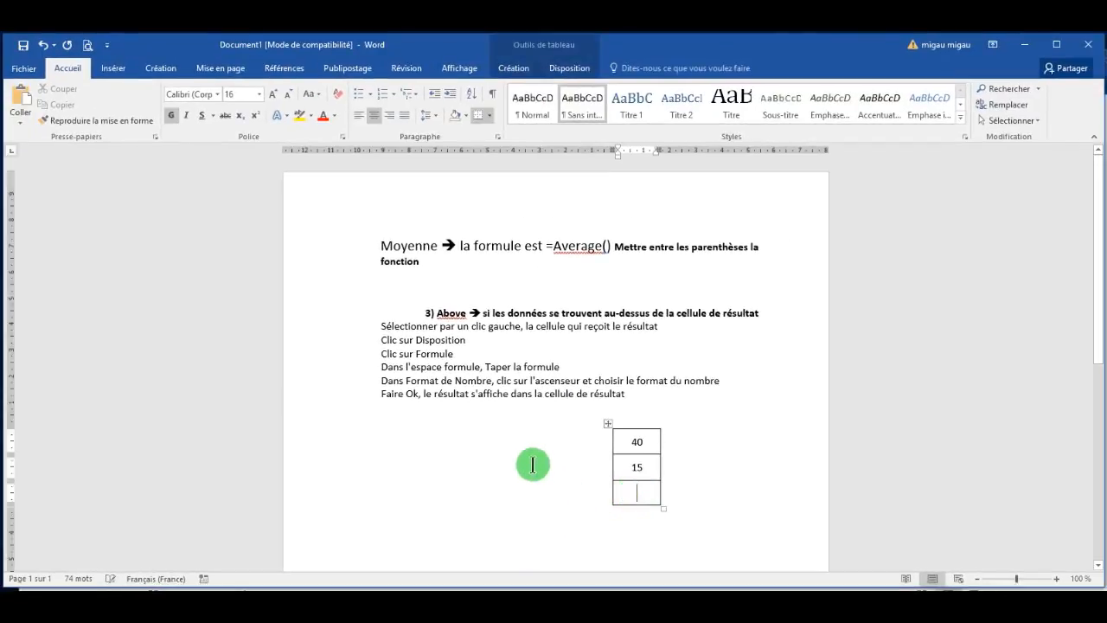
{"action": "left_click", "coordinate": [565, 61]}
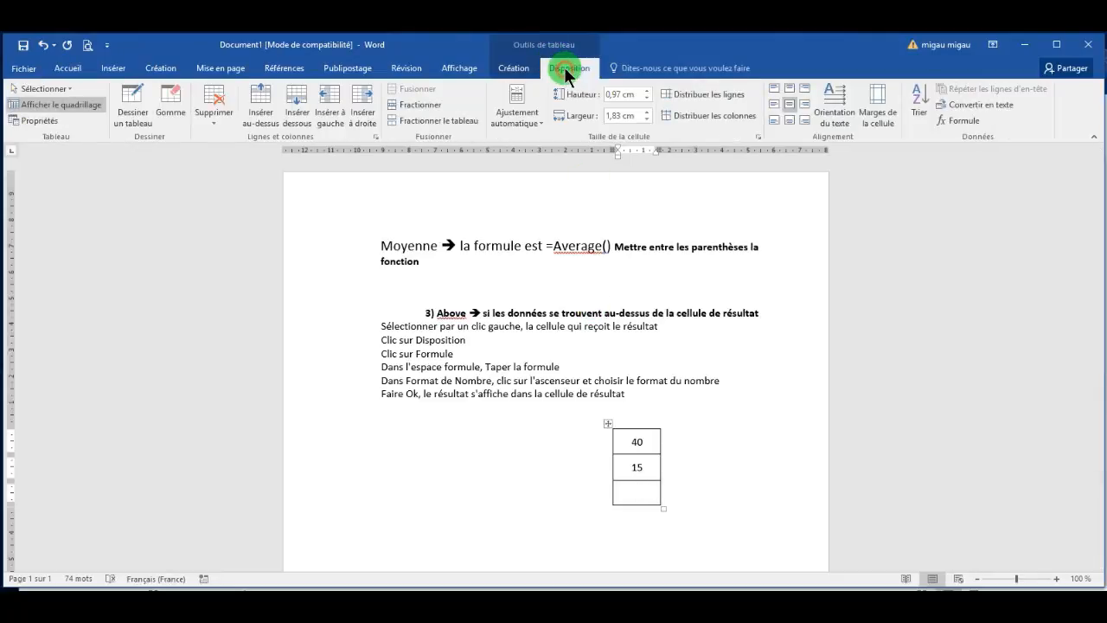
{"action": "left_click", "coordinate": [960, 122]}
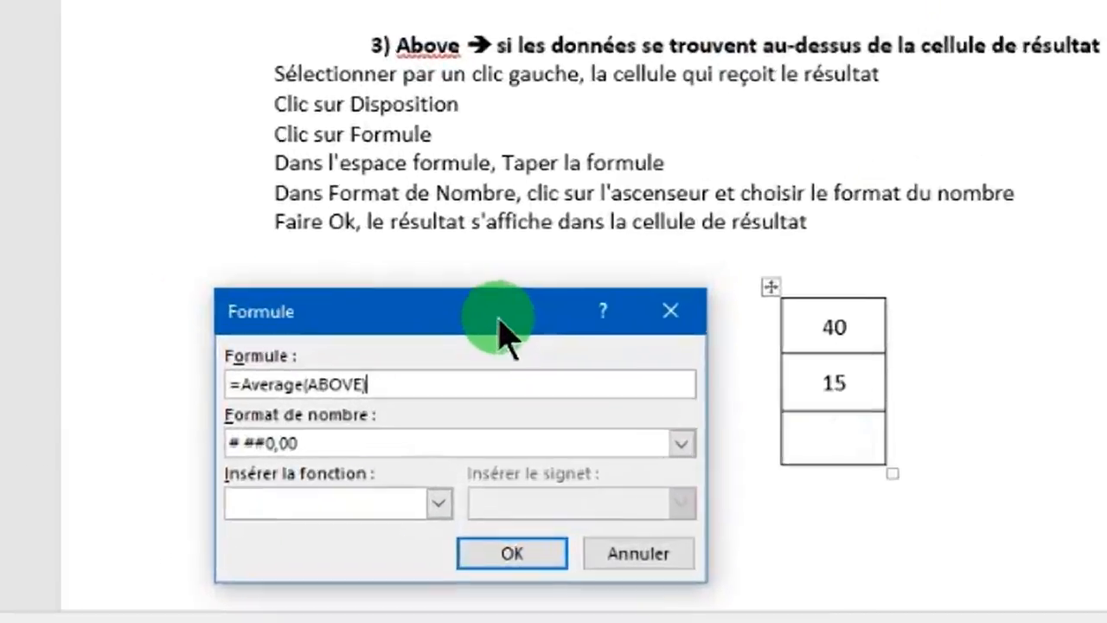
{"action": "left_click_drag", "start_coordinate": [484, 438], "coordinate": [510, 421]}
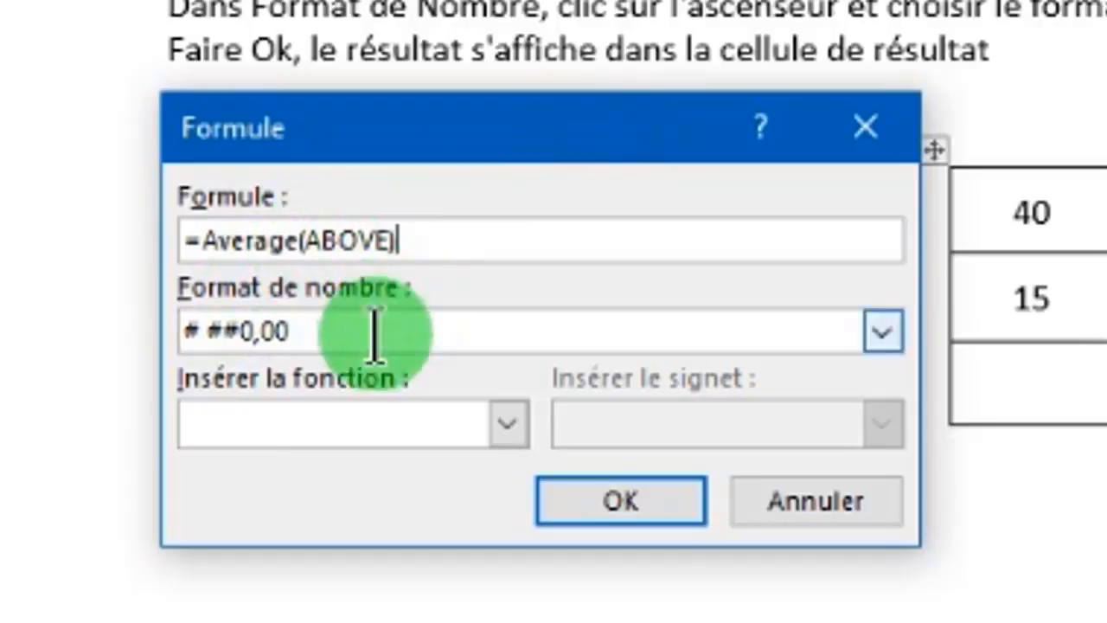
{"action": "left_click", "coordinate": [883, 333]}
{"action": "left_click", "coordinate": [308, 403]}
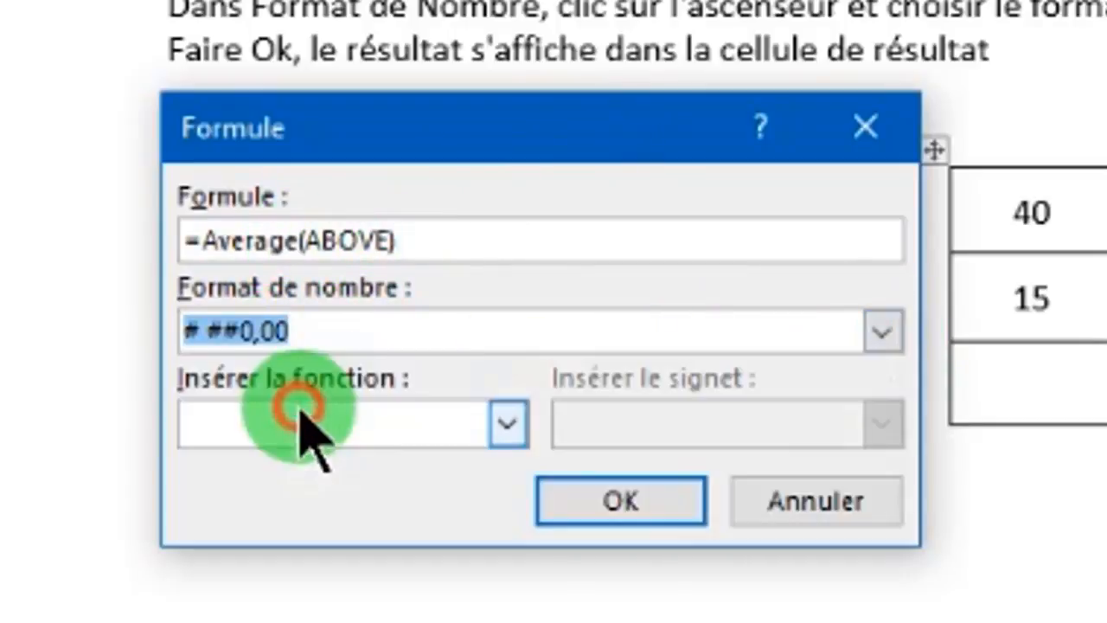
{"action": "left_click", "coordinate": [603, 505]}
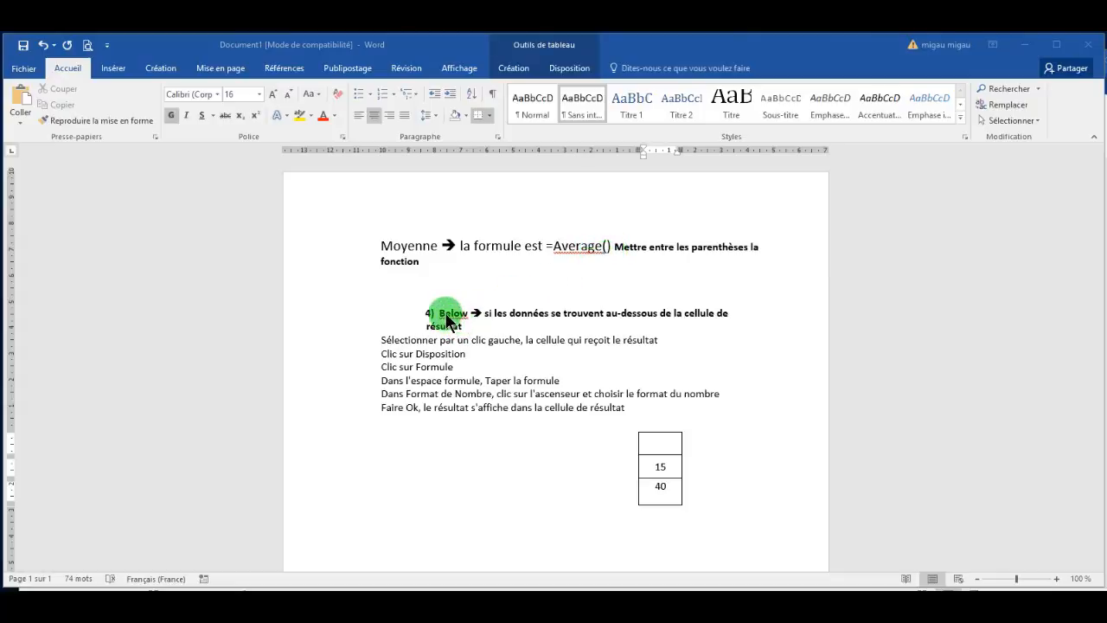
- Start a formula in the empty top cell of the vertical table and re-enter it as =AVERAGE(Below) using the AVERAGE function
{"action": "left_click", "coordinate": [652, 441]}
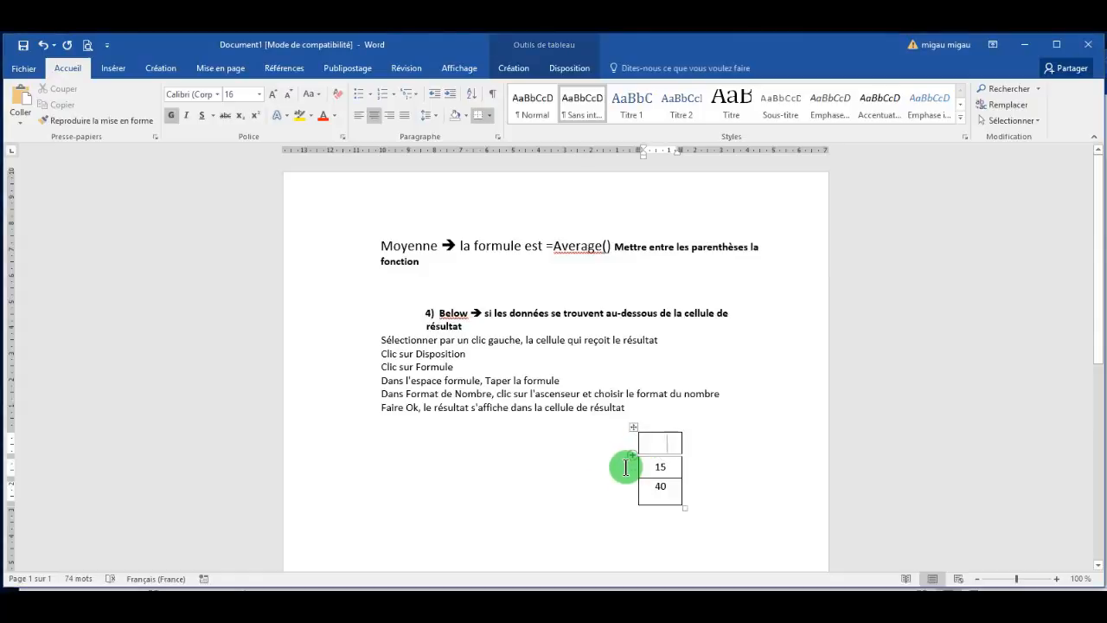
{"action": "left_click", "coordinate": [571, 68]}
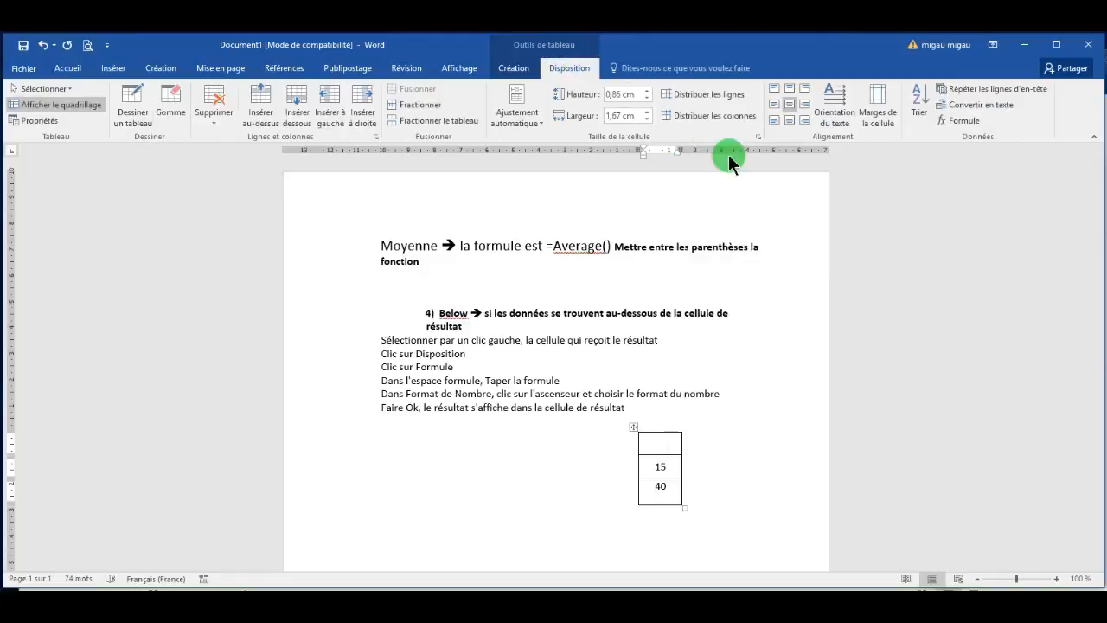
{"action": "left_click", "coordinate": [967, 121]}
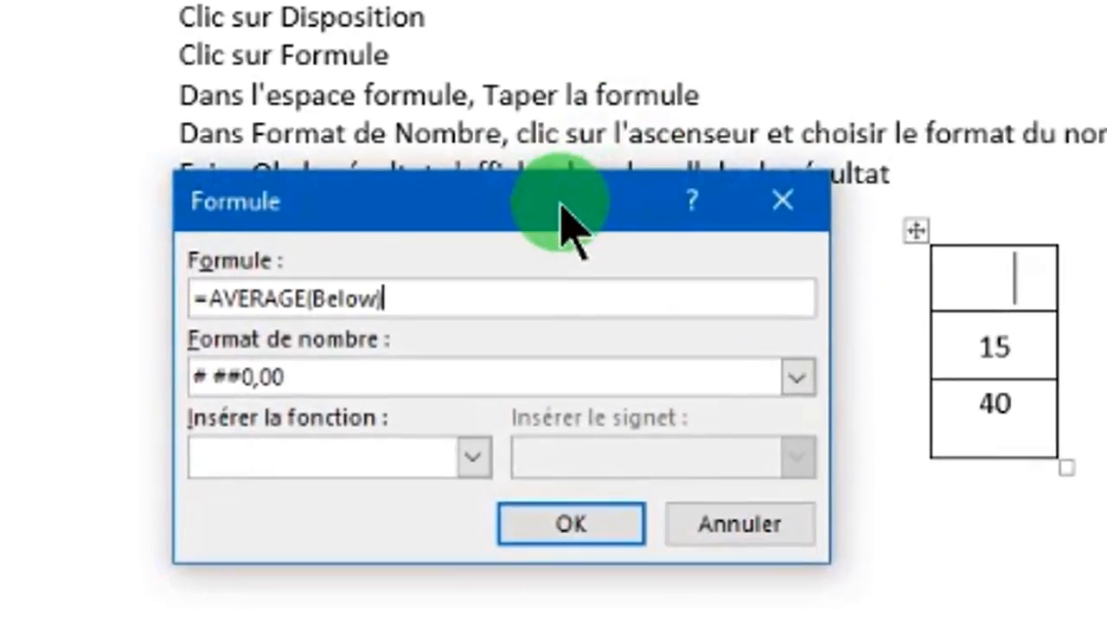
{"action": "left_click_drag", "start_coordinate": [560, 207], "coordinate": [538, 277]}
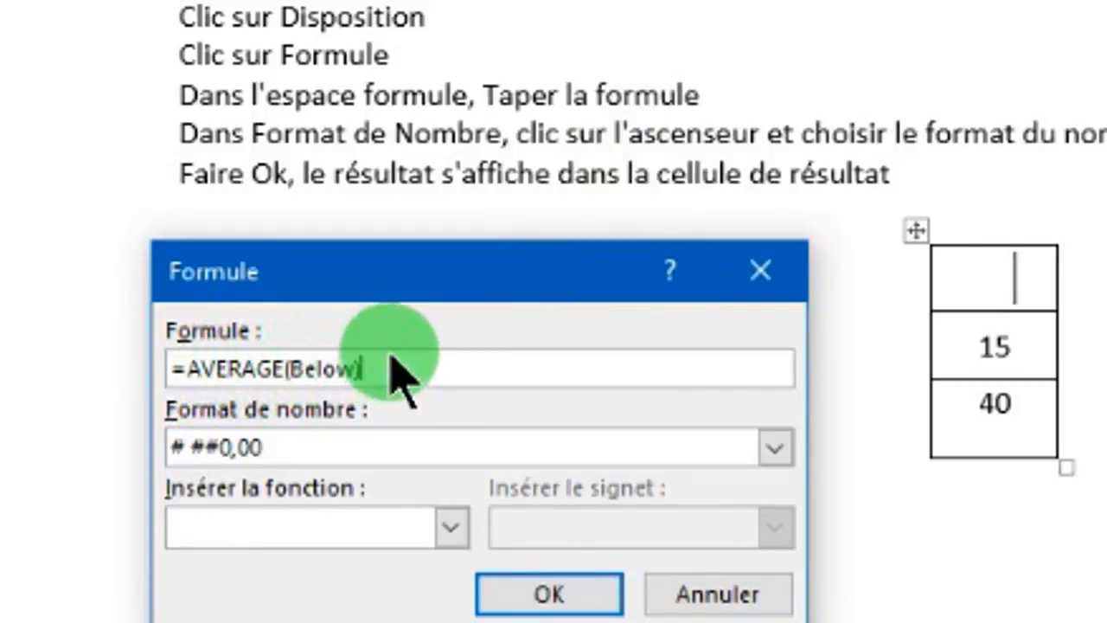
{"action": "mouse_move", "coordinate": [372, 370]}
{"action": "left_mouse_down"}
{"action": "mouse_move", "coordinate": [158, 369]}
{"action": "mouse_move", "coordinate": [163, 379]}
{"action": "left_mouse_up"}
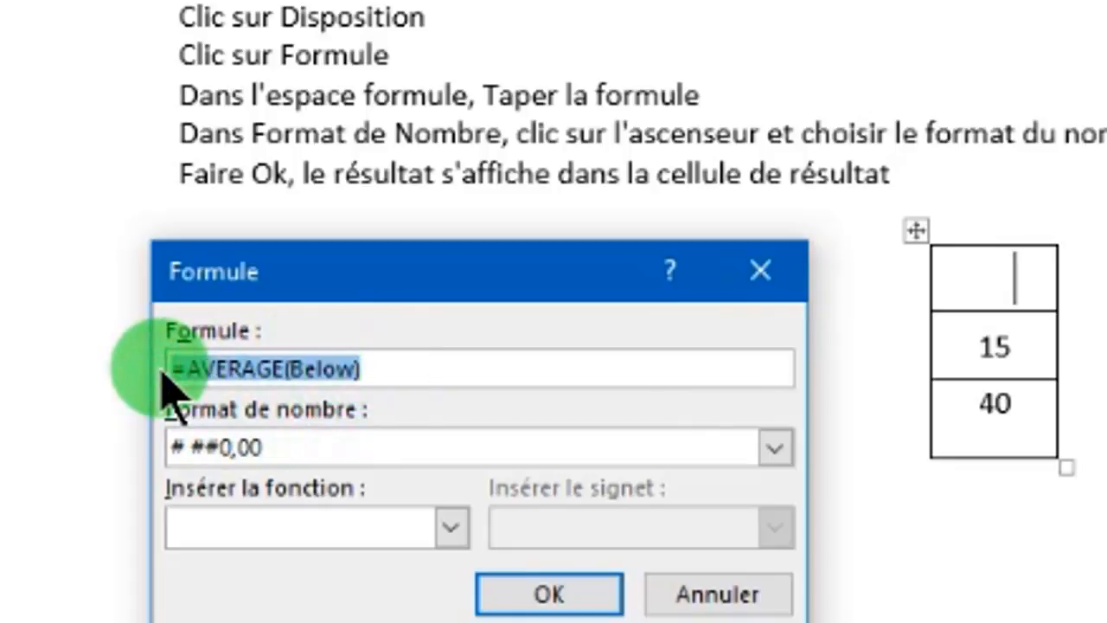
{"action": "key", "text": "Delete"}
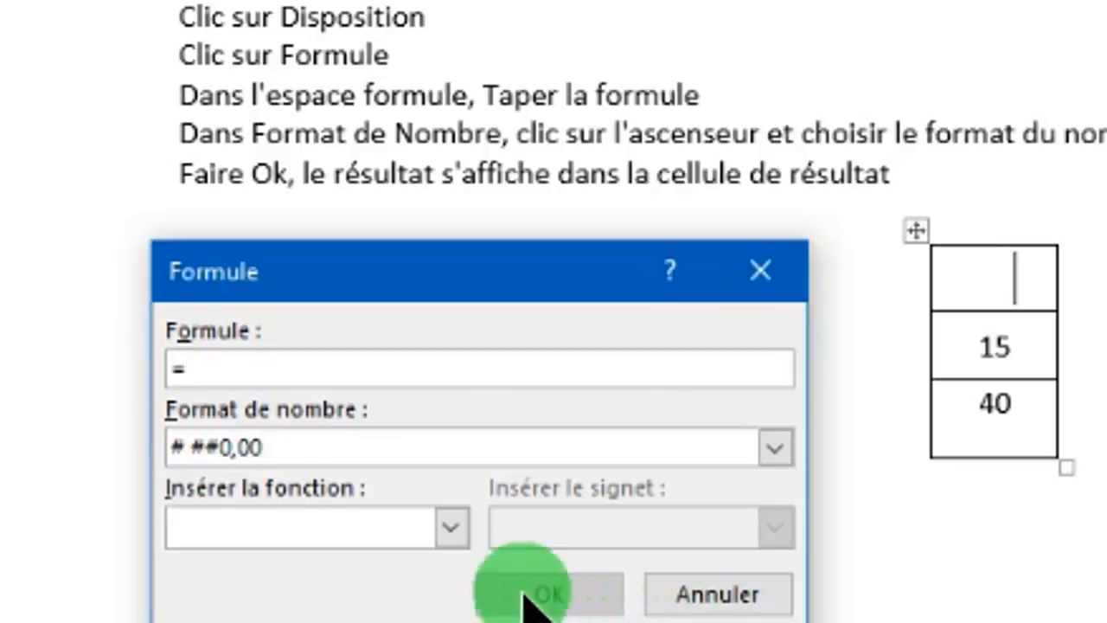
{"action": "type", "text": "="}
{"action": "left_click", "coordinate": [456, 529]}
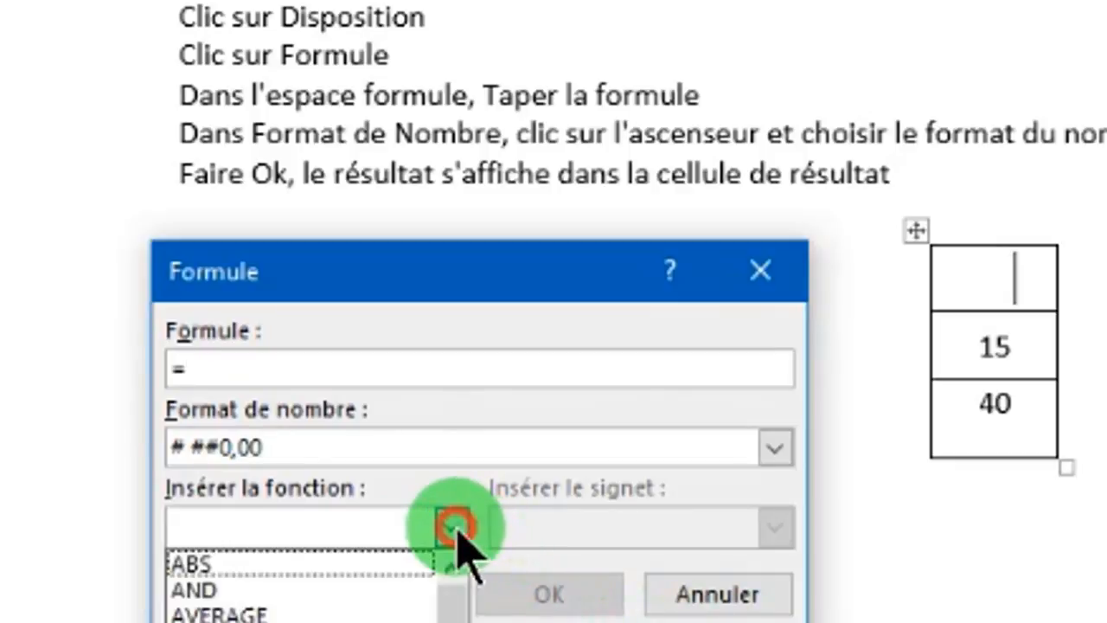
{"action": "left_click", "coordinate": [238, 611]}
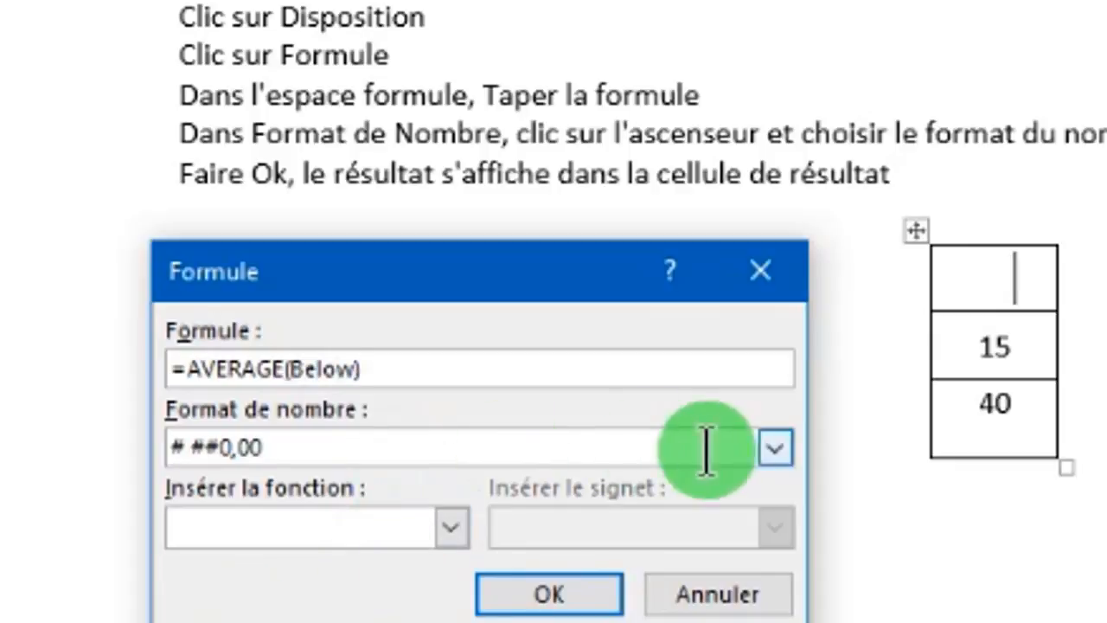
- Set the formula's number format to # ##0,00 and insert the average into the top cell
{"action": "left_click", "coordinate": [775, 447]}
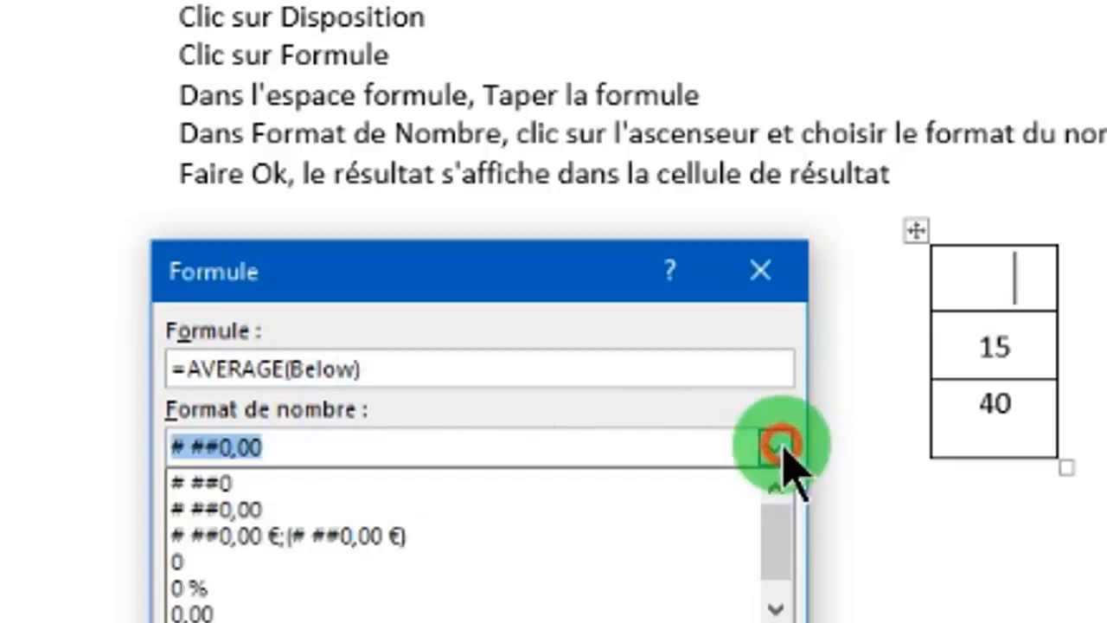
{"action": "left_click", "coordinate": [244, 510]}
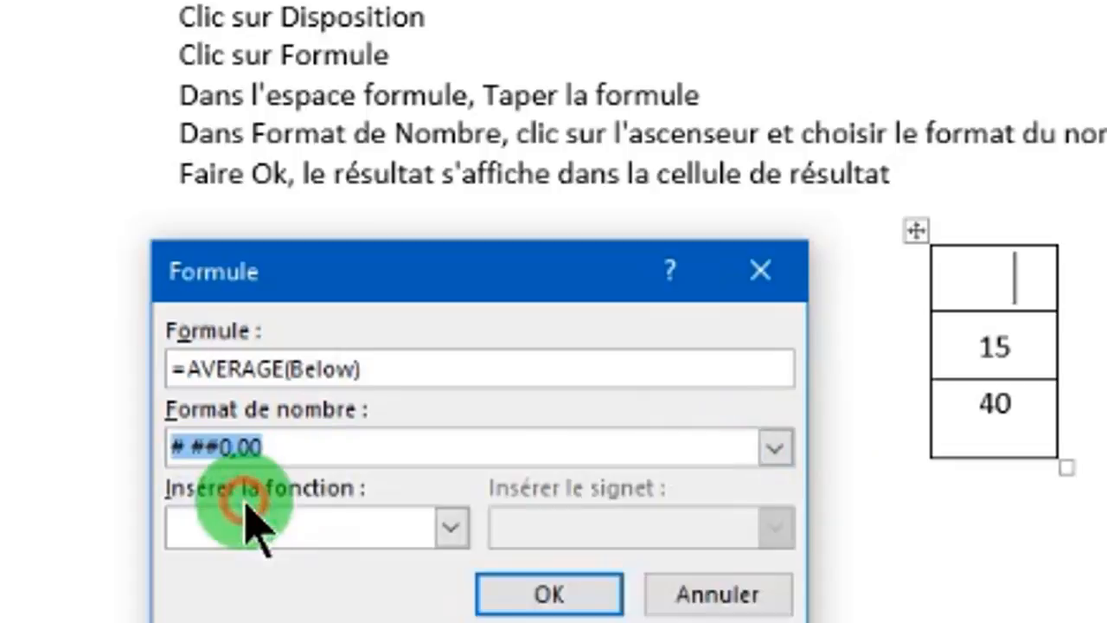
{"action": "left_click", "coordinate": [558, 594]}
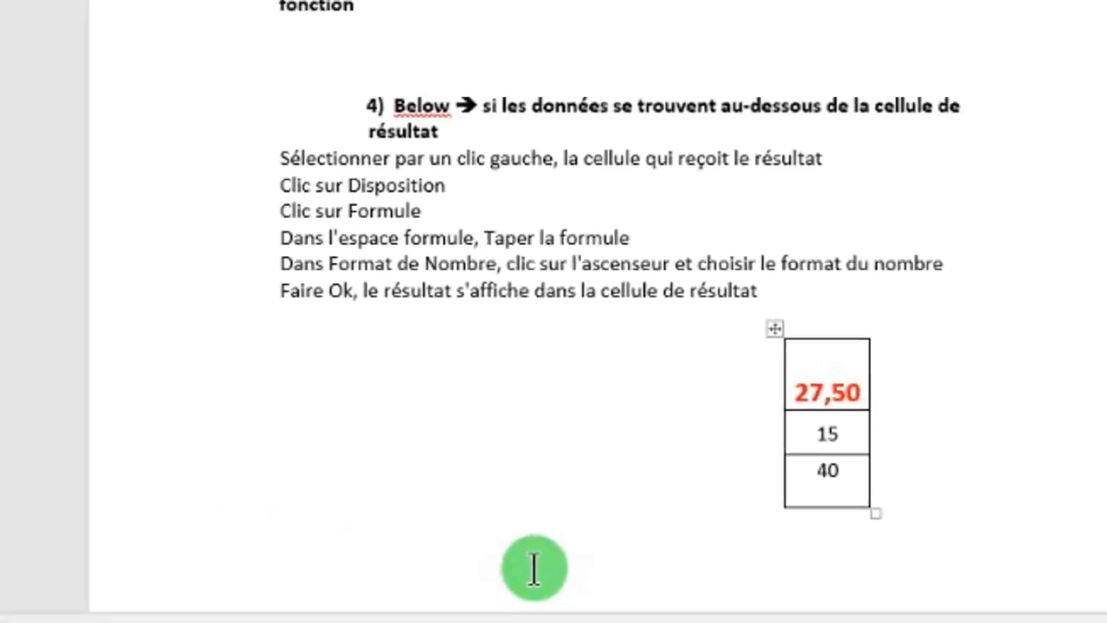